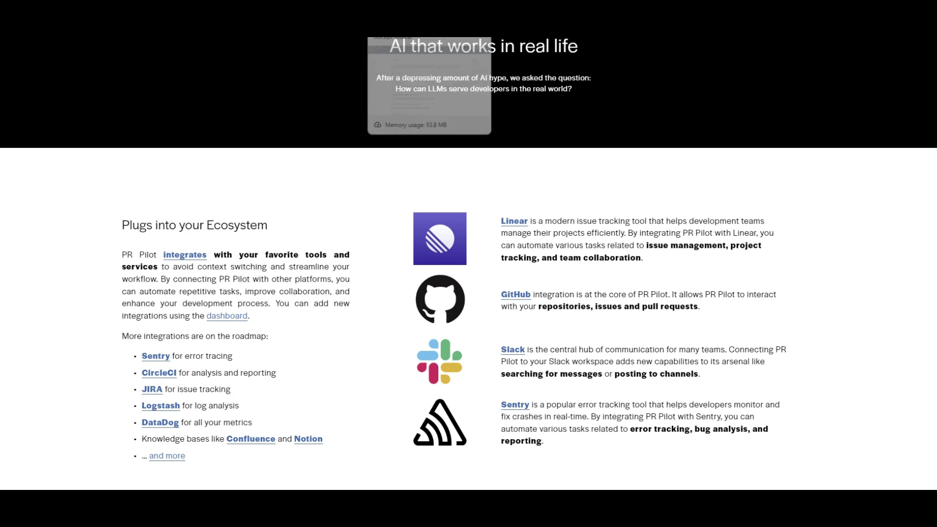
# Step: Bring up the PR Pilot docs Capabilities page listing File Manipulation and Code Search
pyautogui.click(429, 2)
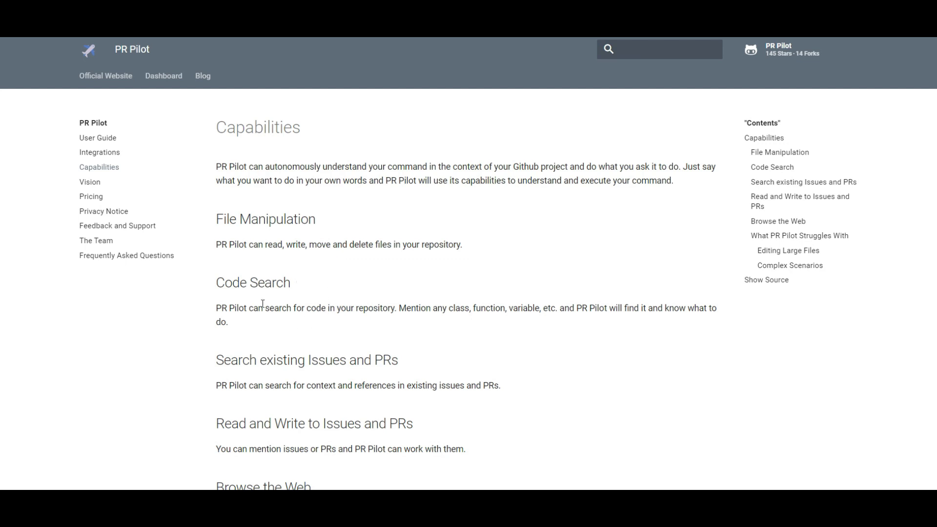
# Step: Scroll down the Capabilities page and highlight the Browse the Web heading
pyautogui.scroll(-1, 262, 304)
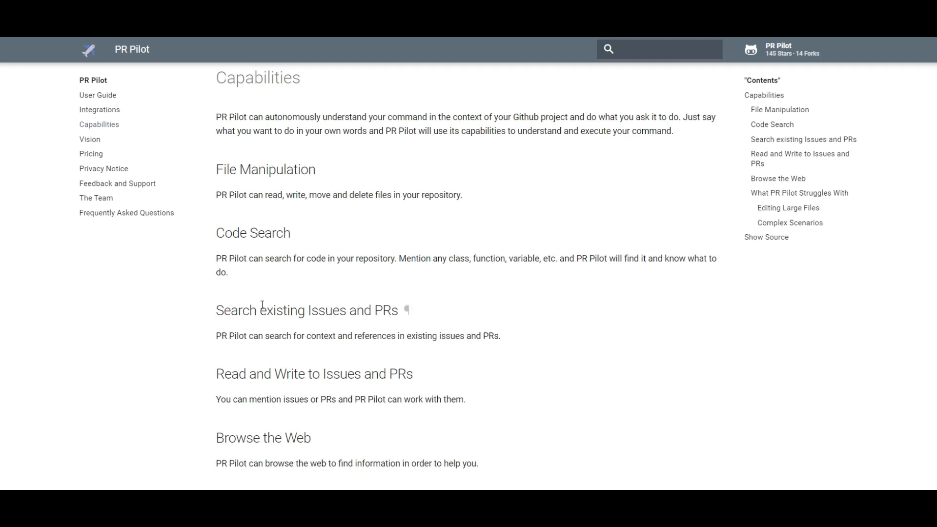
pyautogui.scroll(-1, 262, 304)
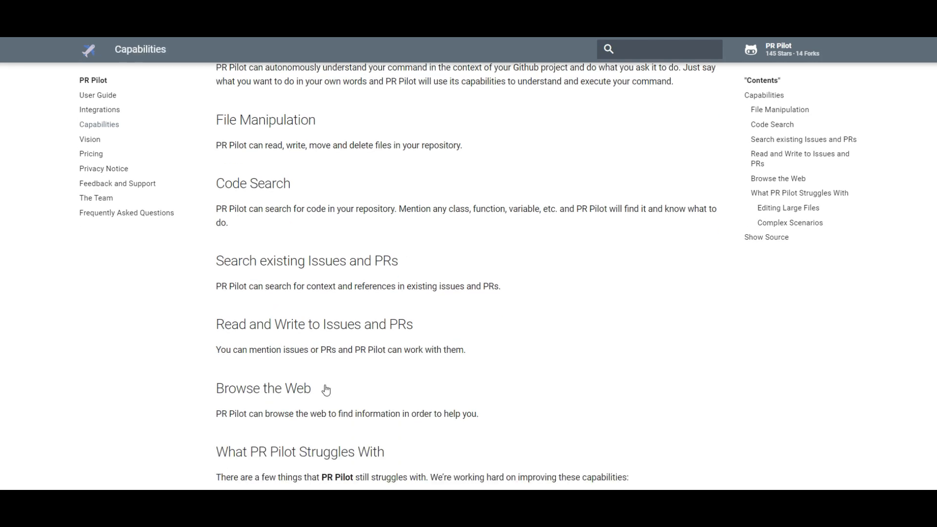
pyautogui.moveTo(223, 386); pyautogui.dragTo(307, 384)
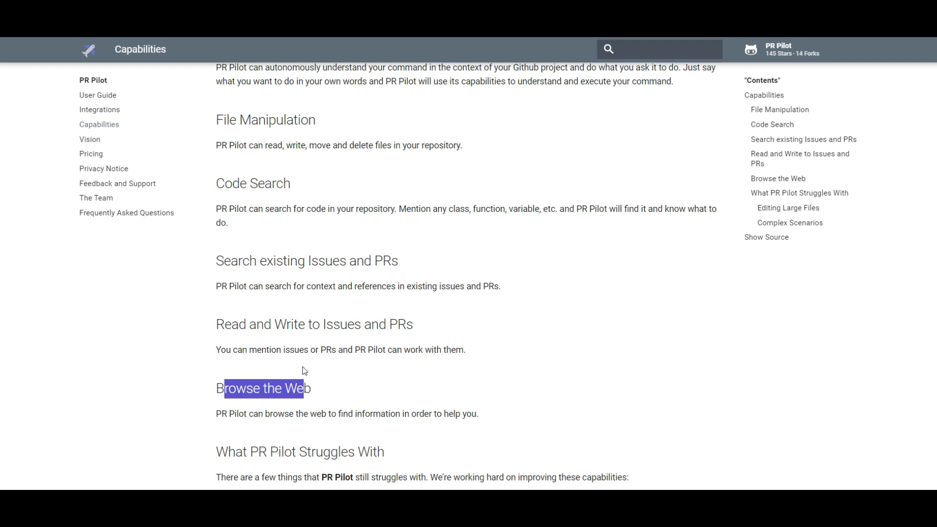
# Step: Scroll further to the struggles section and highlight the Editing Large Files heading instead
pyautogui.scroll(3, 280, 303)
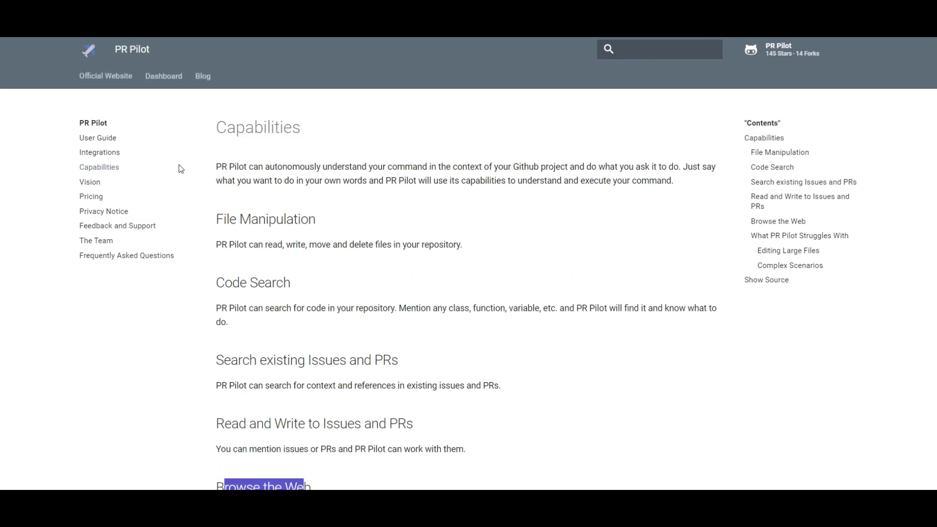
pyautogui.scroll(-4, 241, 206)
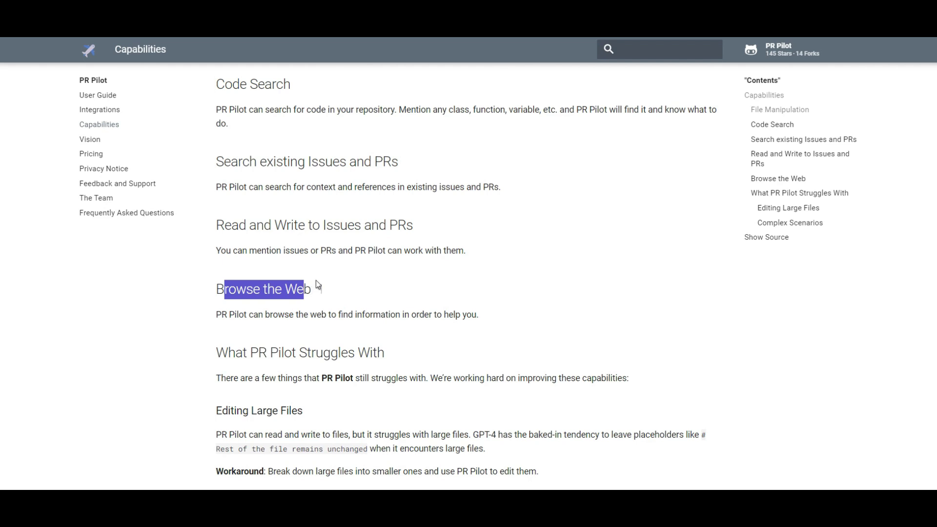
pyautogui.scroll(-1, 347, 288)
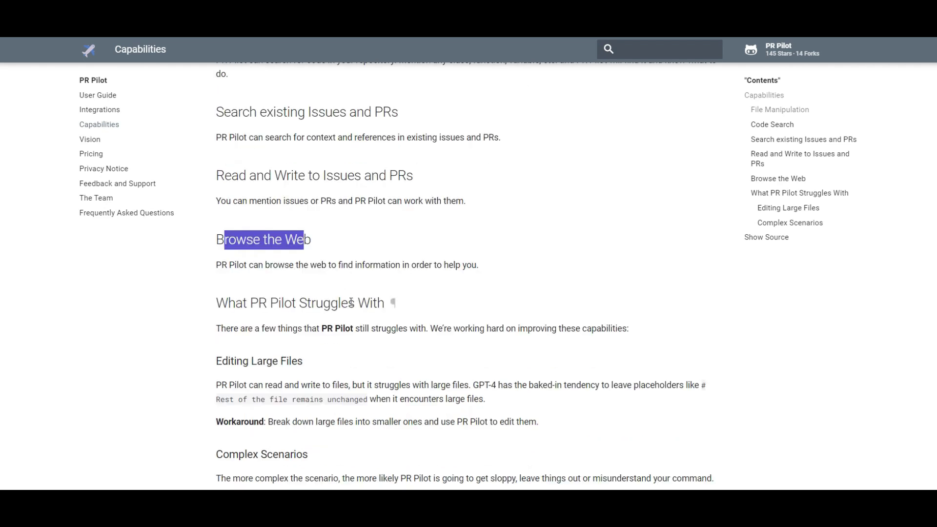
pyautogui.scroll(-1, 376, 341)
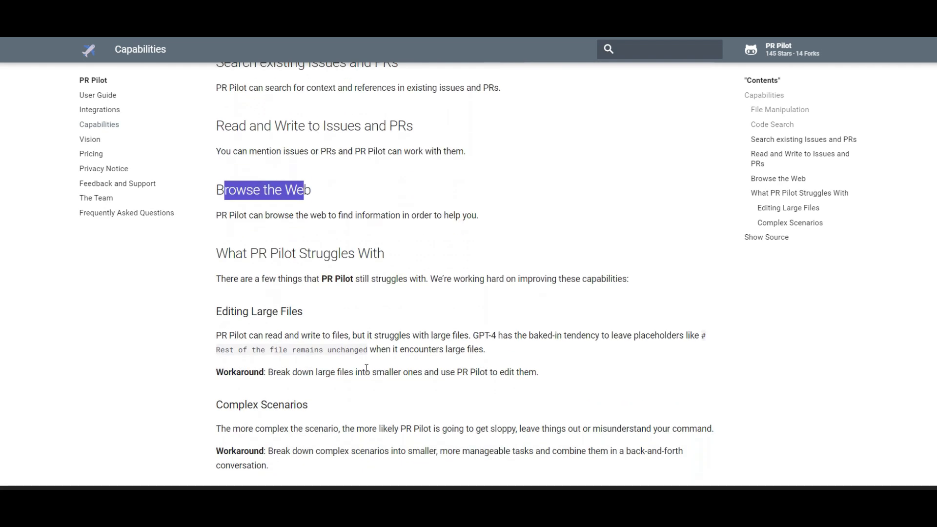
pyautogui.click(218, 310)
pyautogui.moveTo(218, 311); pyautogui.dragTo(298, 311)
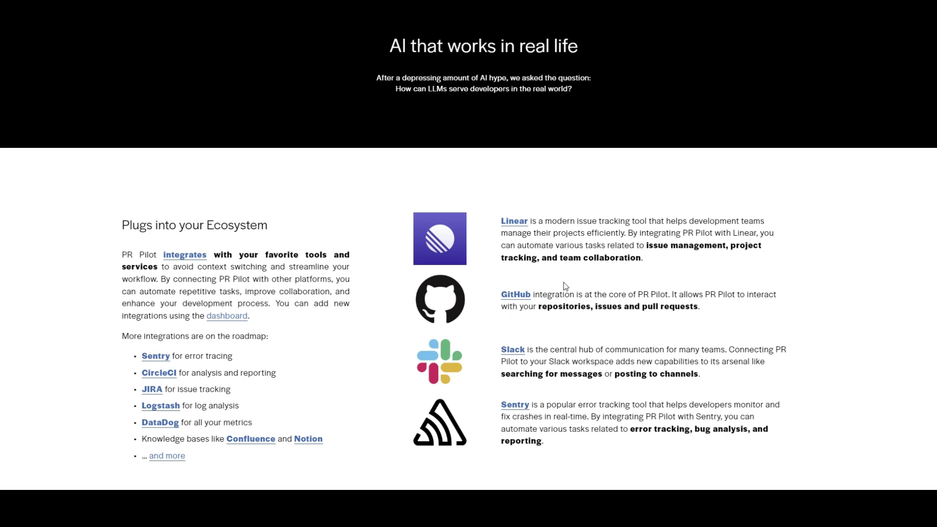
# Step: Scroll past the transparency and tool belt sections to the GitHub User, Self-Hosted and FOSS Community plans
pyautogui.scroll(-1, 565, 285)
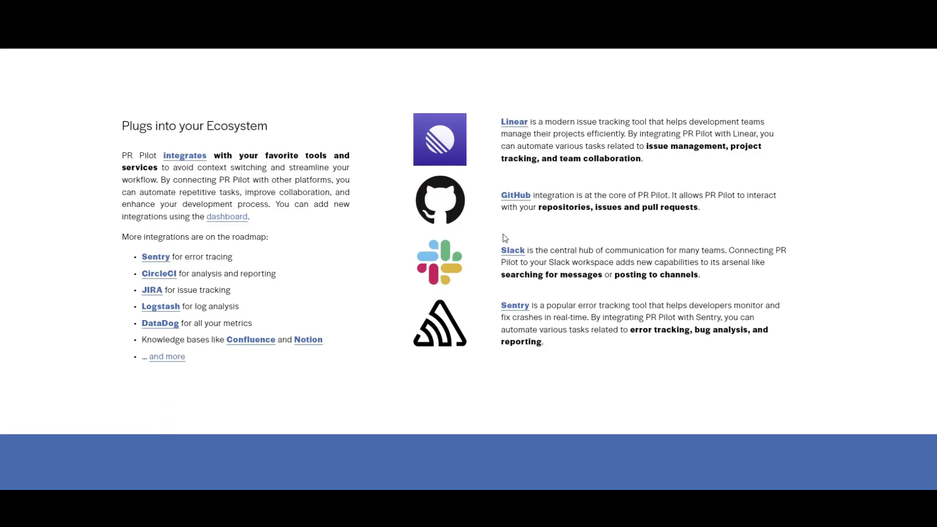
pyautogui.scroll(-2, 439, 243)
pyautogui.scroll(-15, 437, 242)
pyautogui.scroll(2, 443, 242)
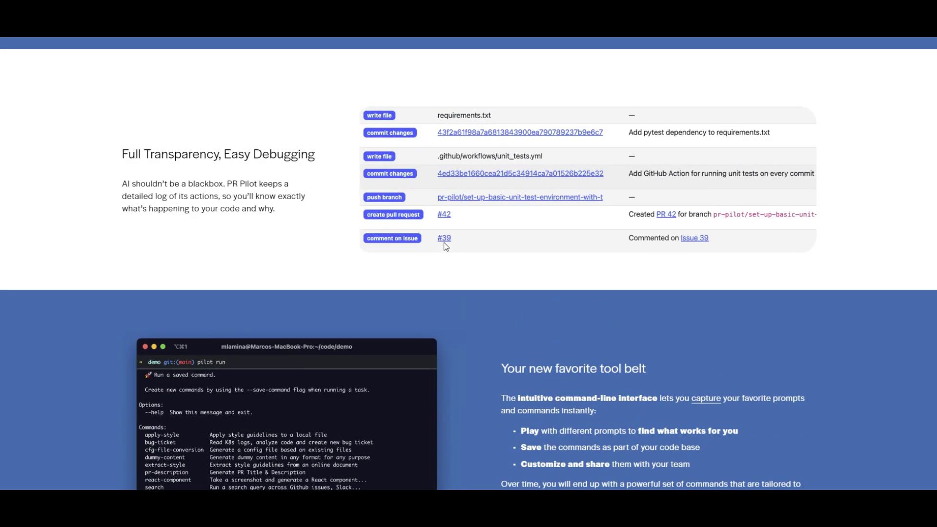
pyautogui.scroll(-1, 445, 244)
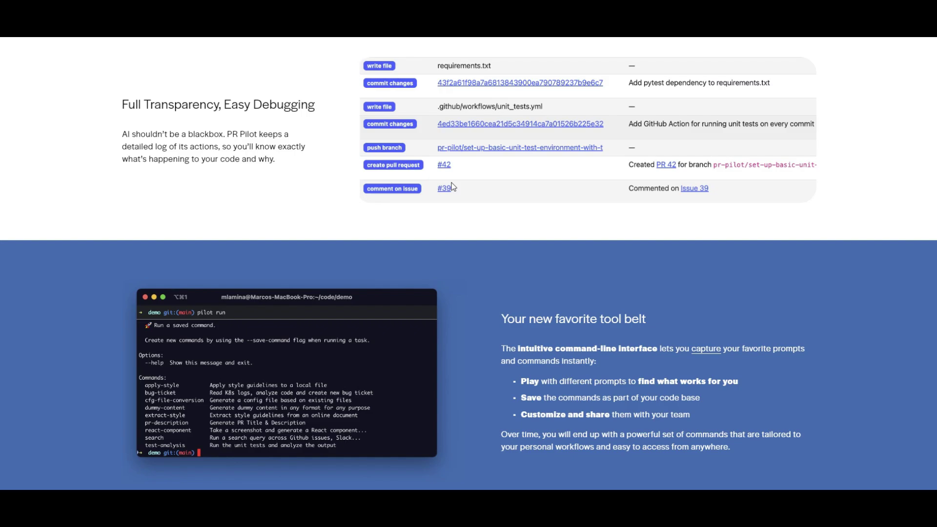
pyautogui.scroll(-5, 405, 176)
pyautogui.scroll(-15, 409, 176)
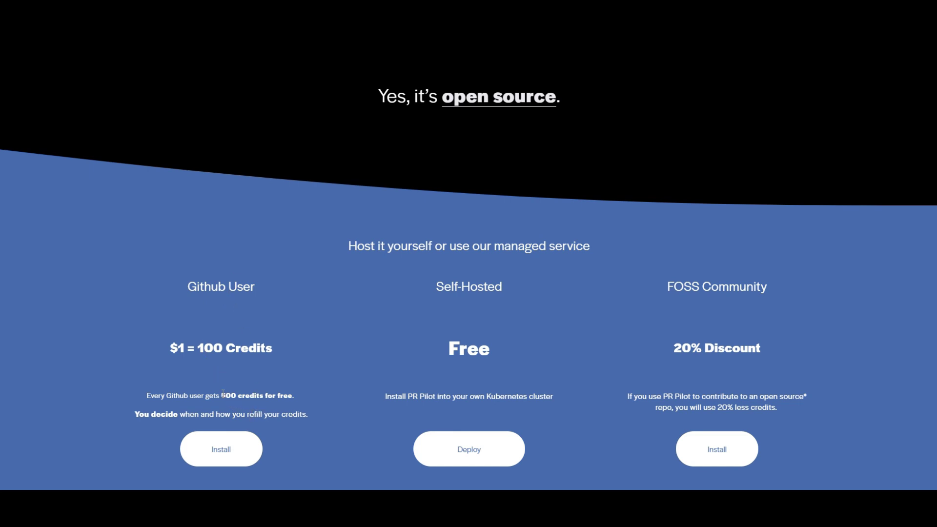
# Step: Highlight the '500 credits for free' offer, then the User Guide paragraph on why its approach is superior
pyautogui.moveTo(222, 395); pyautogui.dragTo(293, 395)
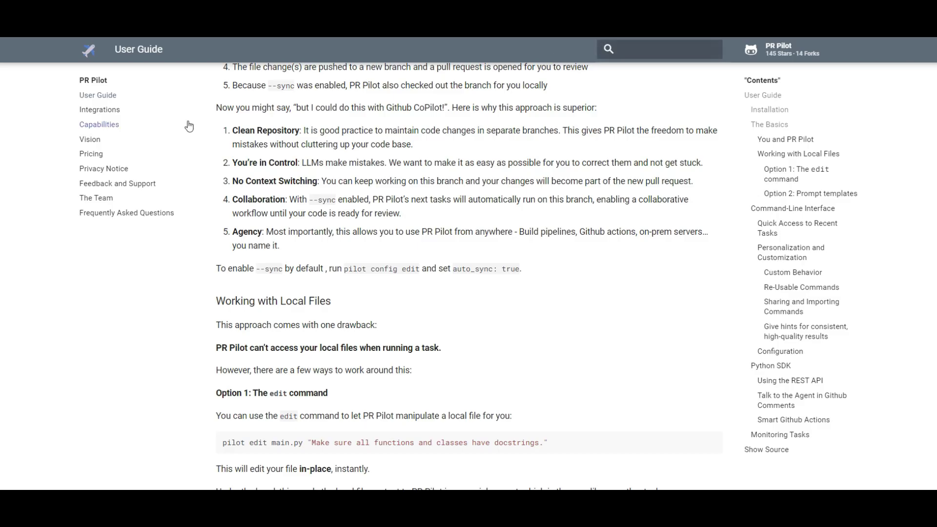
pyautogui.moveTo(216, 108); pyautogui.dragTo(641, 240)
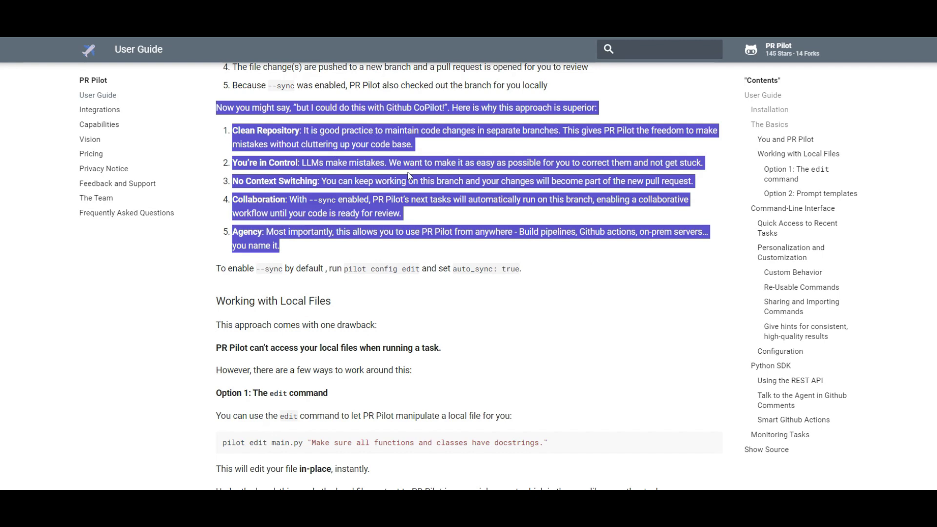
# Step: Highlight 'branches', the You're in Control point and the GitHub Copilot comparison sentence
pyautogui.click(291, 118)
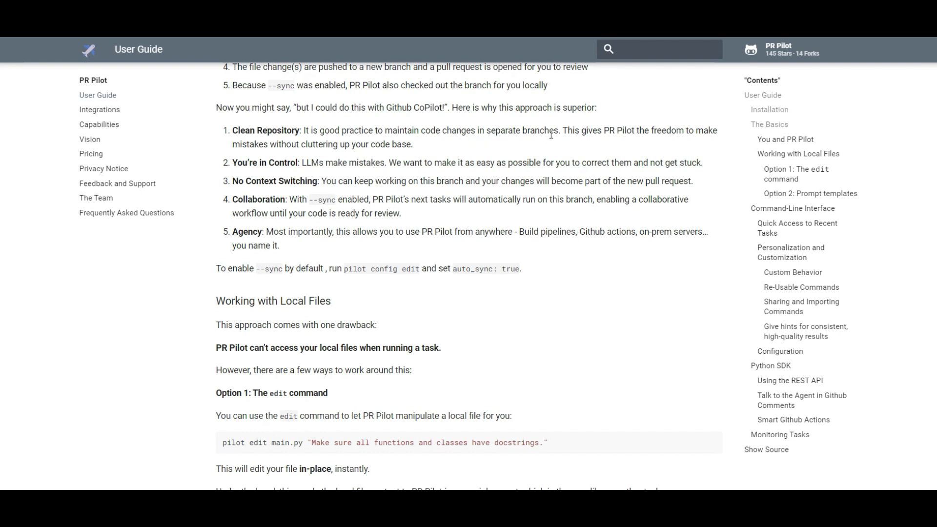
pyautogui.moveTo(554, 132); pyautogui.dragTo(515, 131)
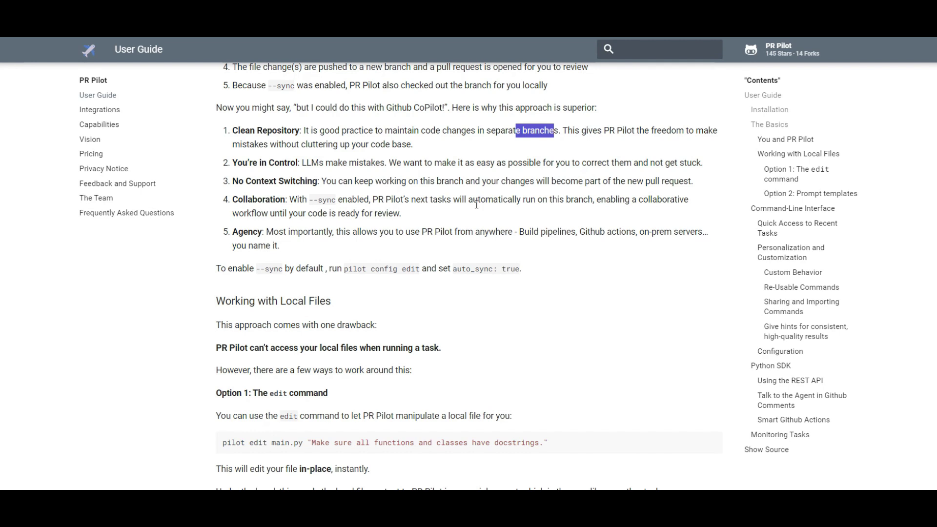
pyautogui.moveTo(233, 163); pyautogui.dragTo(344, 160)
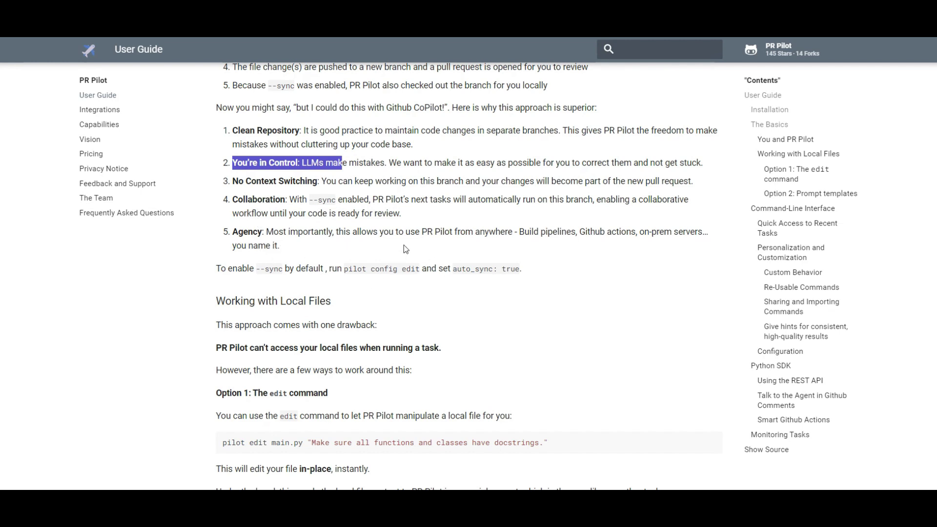
pyautogui.click(446, 108)
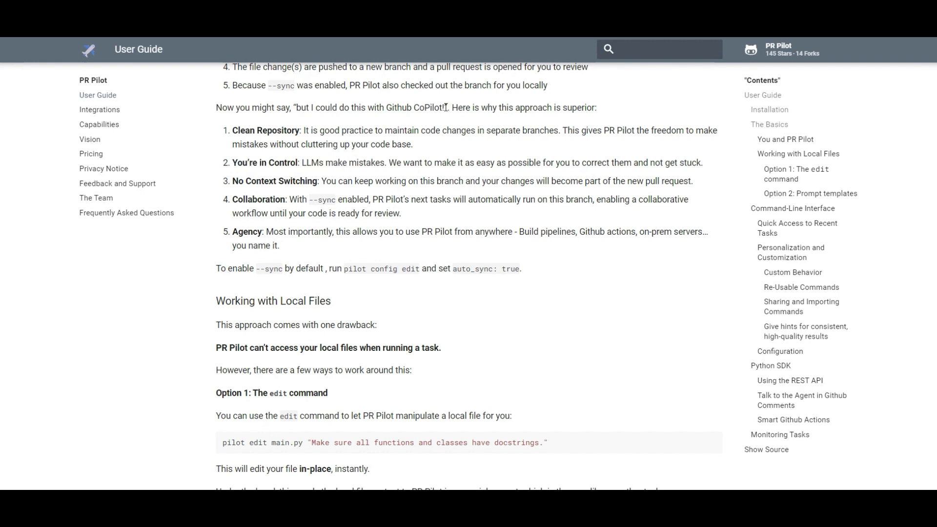
pyautogui.moveTo(445, 107); pyautogui.dragTo(393, 108)
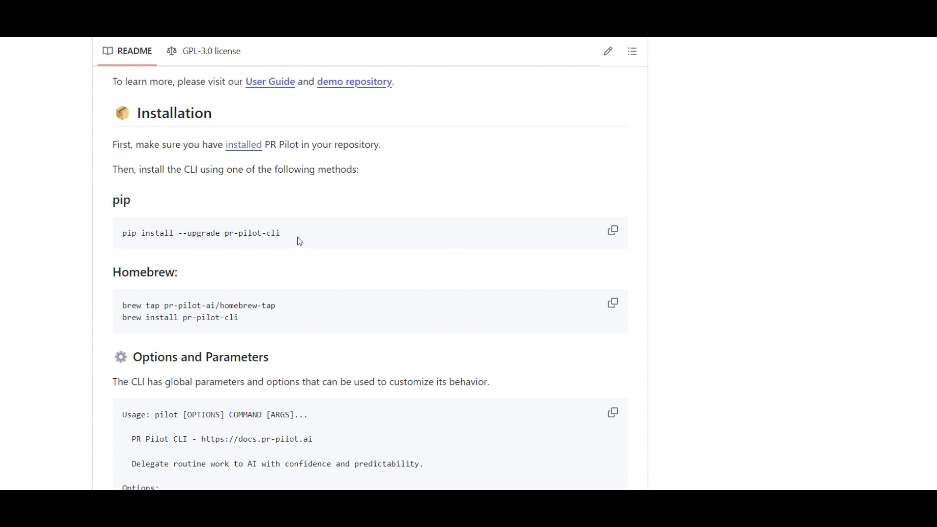
pyautogui.moveTo(291, 231); pyautogui.dragTo(240, 234)
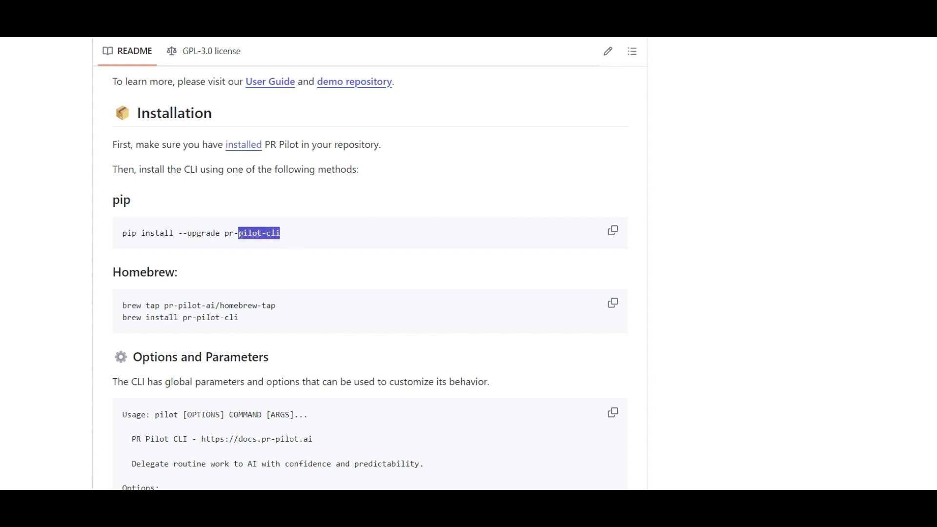
pyautogui.moveTo(239, 320); pyautogui.dragTo(122, 308)
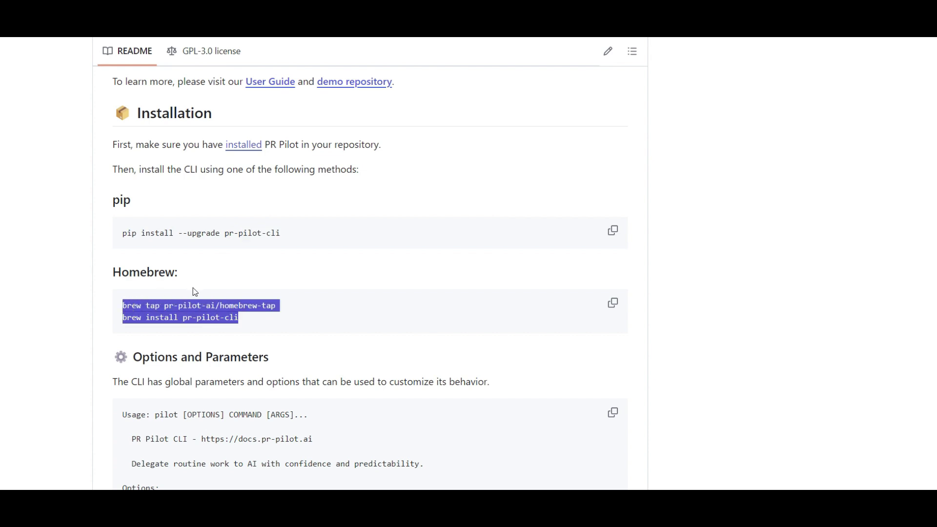
pyautogui.moveTo(295, 236); pyautogui.dragTo(145, 245)
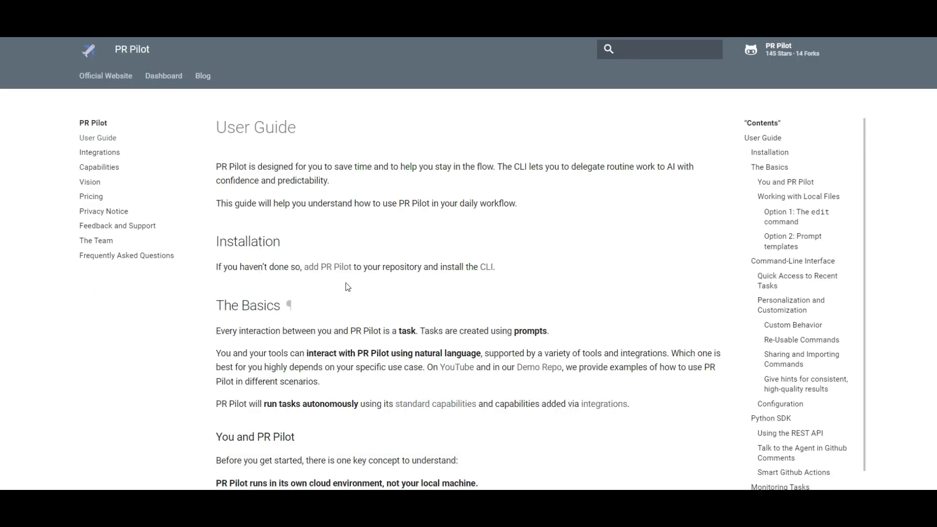
# Step: Highlight the Installation sentence and follow the 'add PR Pilot' link to the GitHub app
pyautogui.moveTo(300, 266); pyautogui.dragTo(444, 265)
pyautogui.click(445, 266)
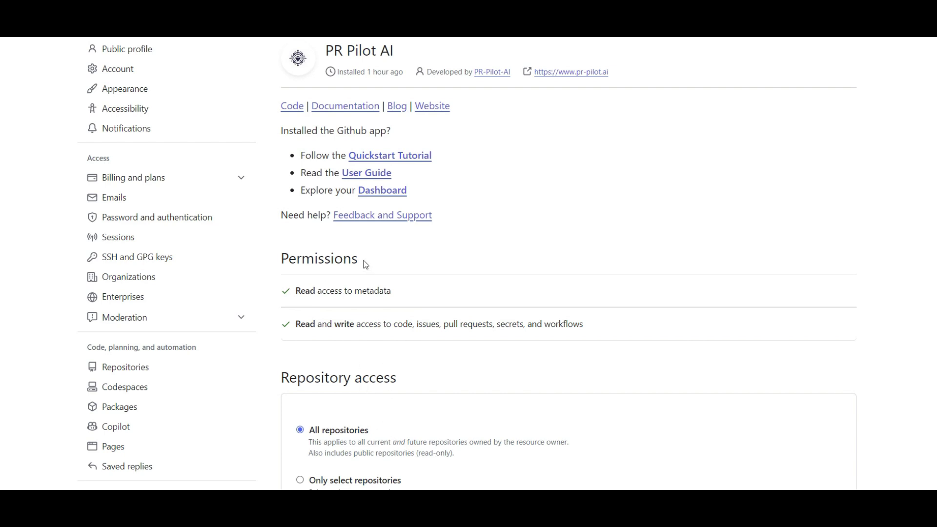
# Step: Highlight the Permissions heading, metadata read and read-write access lines, then return to VS Code
pyautogui.moveTo(366, 261); pyautogui.dragTo(318, 258)
pyautogui.moveTo(387, 292); pyautogui.dragTo(344, 292)
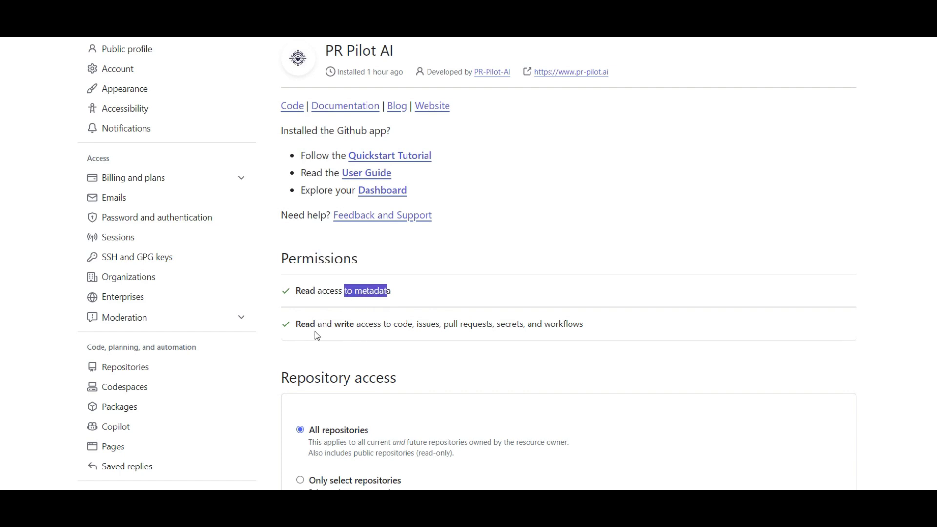
pyautogui.moveTo(579, 324); pyautogui.dragTo(296, 324)
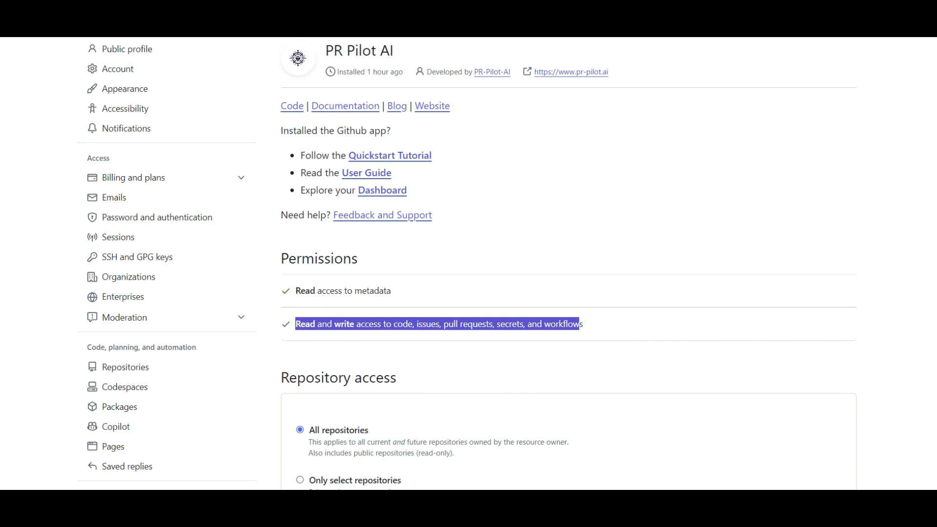
pyautogui.hotkey('alt', 'Tab')
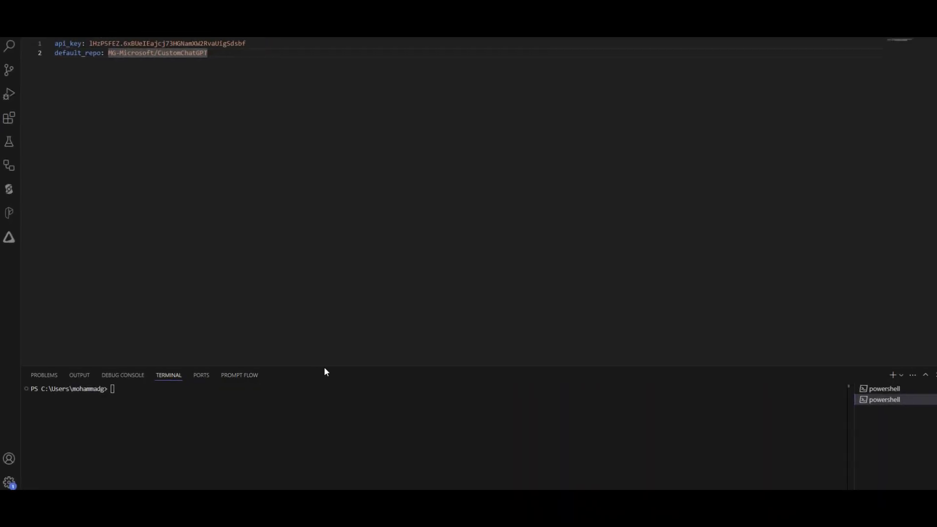
# Step: Enlarge the terminal, run 'pilot' to show its help, and highlight the api_key value
pyautogui.moveTo(323, 364); pyautogui.dragTo(342, 174)
pyautogui.click(180, 216)
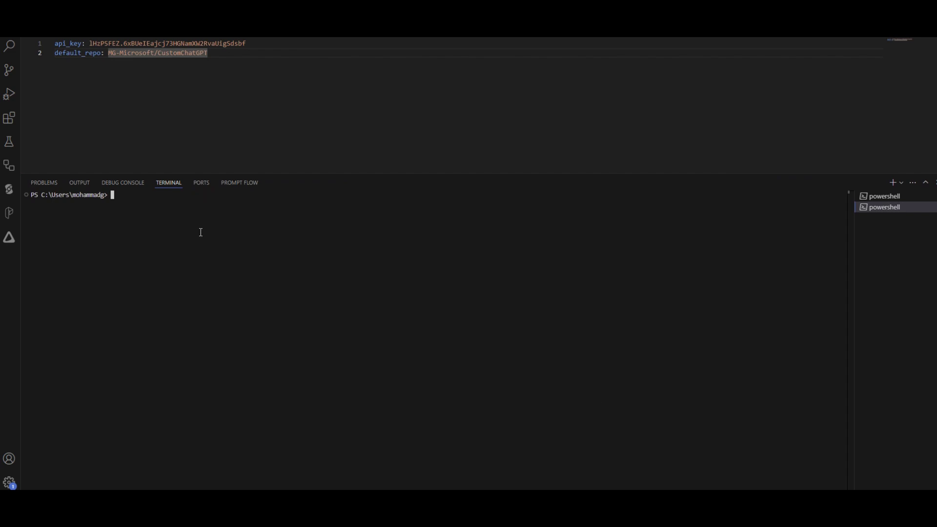
pyautogui.write('pilot')
pyautogui.press('Return')
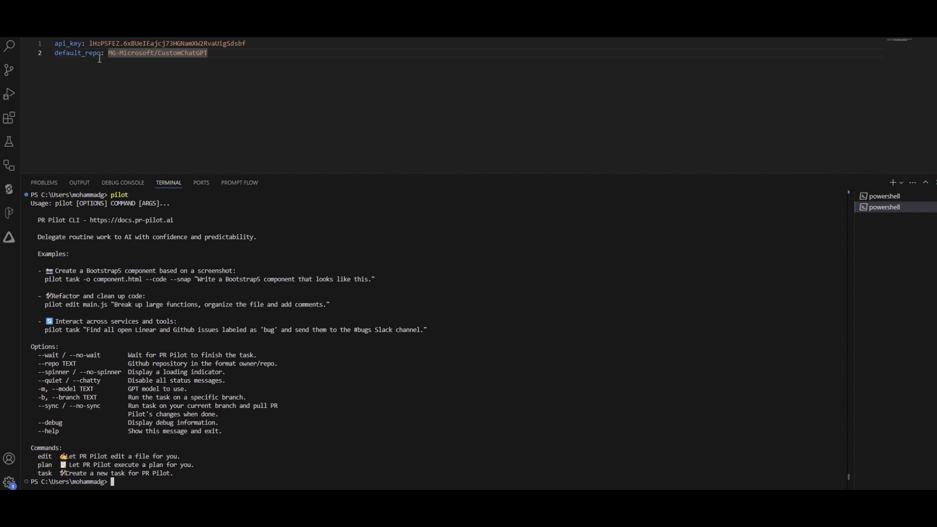
pyautogui.moveTo(90, 43); pyautogui.dragTo(131, 44)
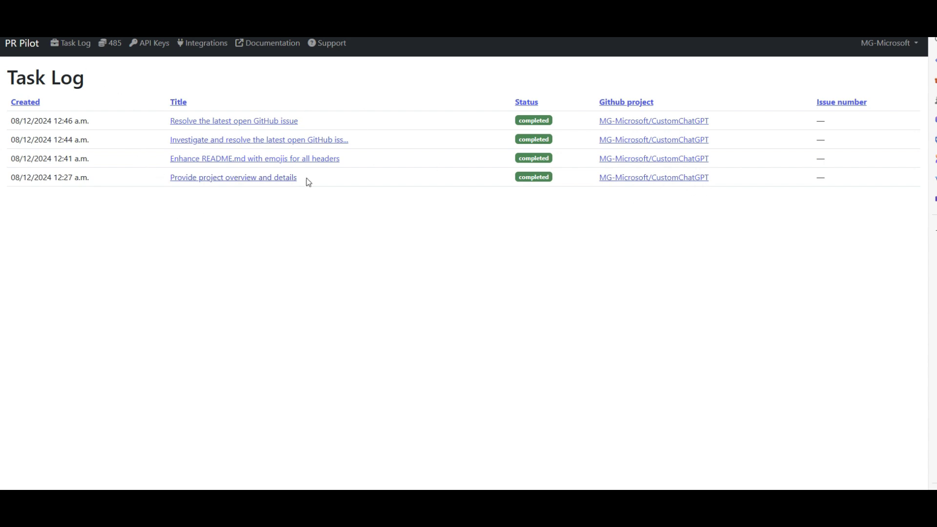
# Step: View the API Keys list and Refill Credits form, then open the Integrations page
pyautogui.click(154, 43)
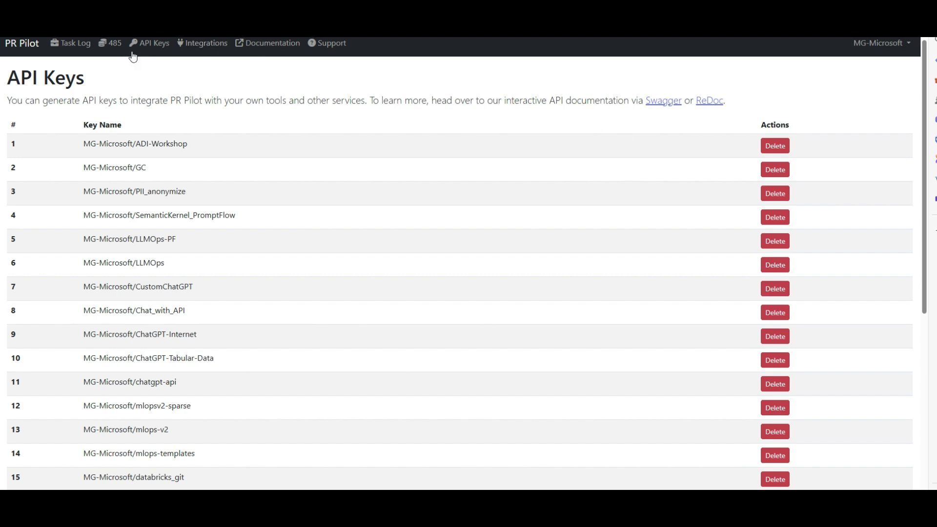
pyautogui.click(107, 42)
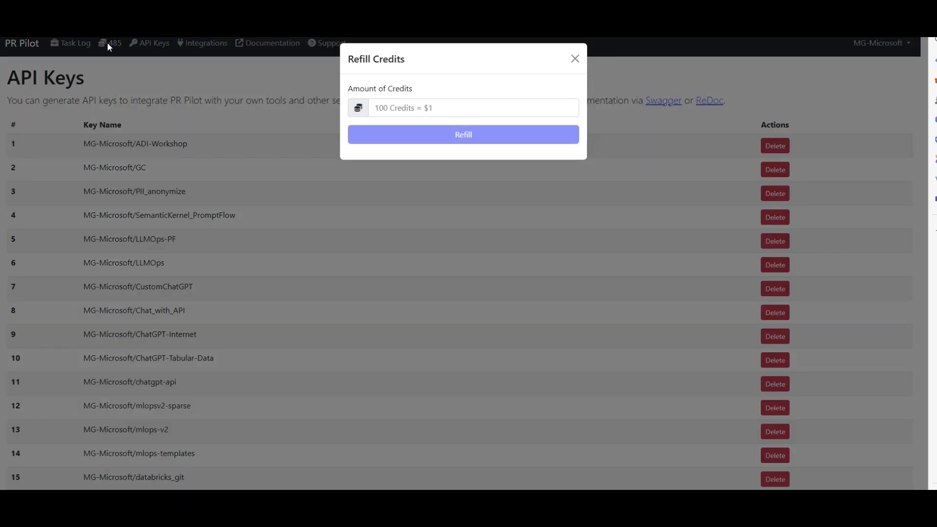
pyautogui.click(575, 59)
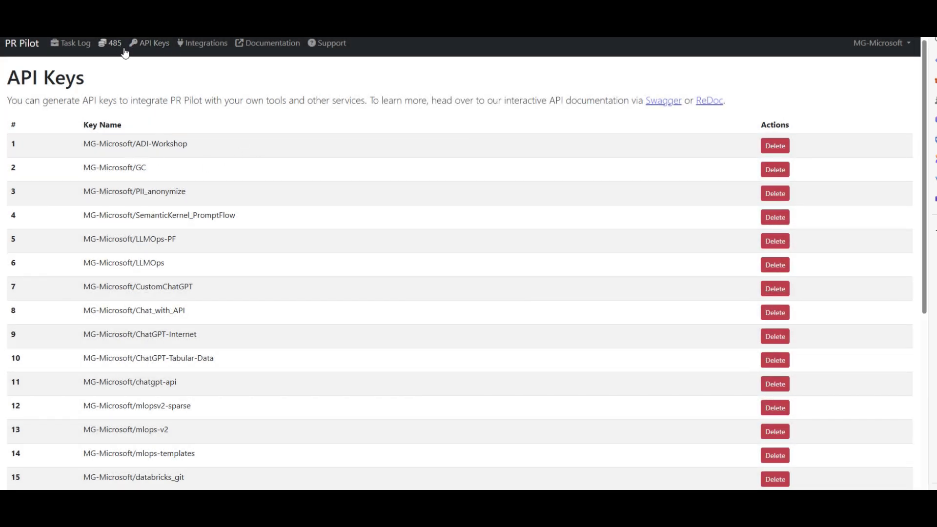
pyautogui.click(76, 50)
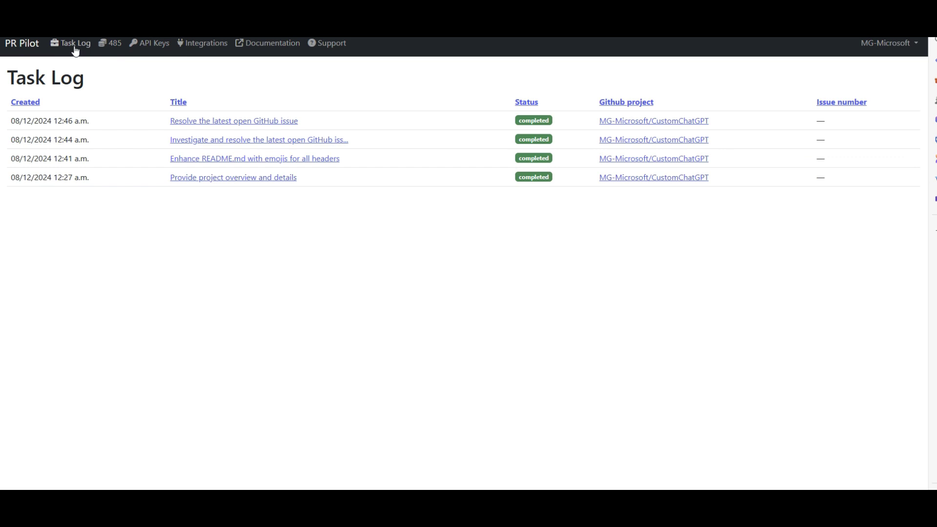
pyautogui.click(201, 51)
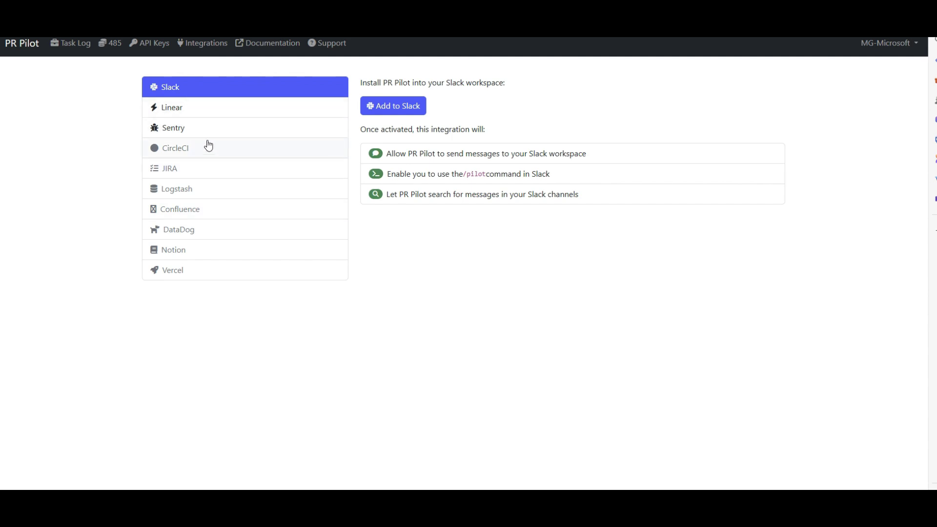
# Step: Preview the coming-soon CircleCI integration, then return to Slack's installation details
pyautogui.click(196, 156)
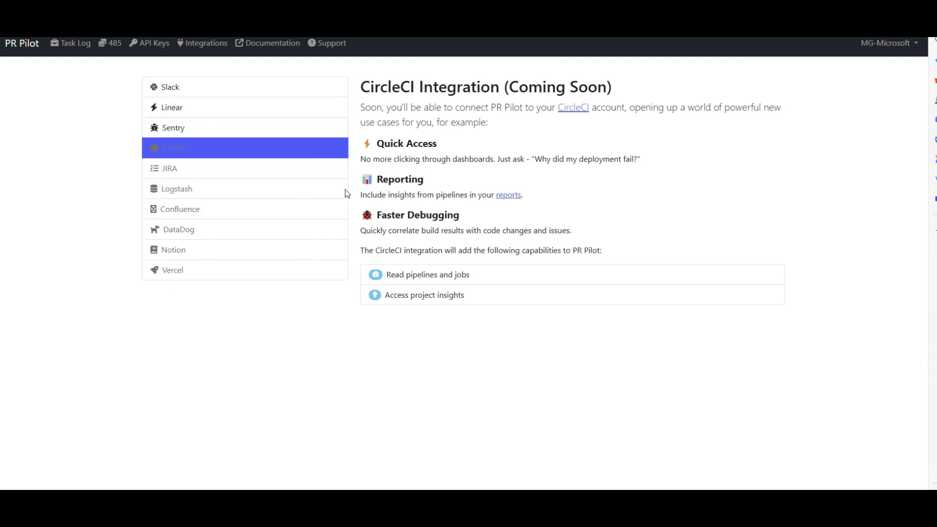
pyautogui.click(209, 94)
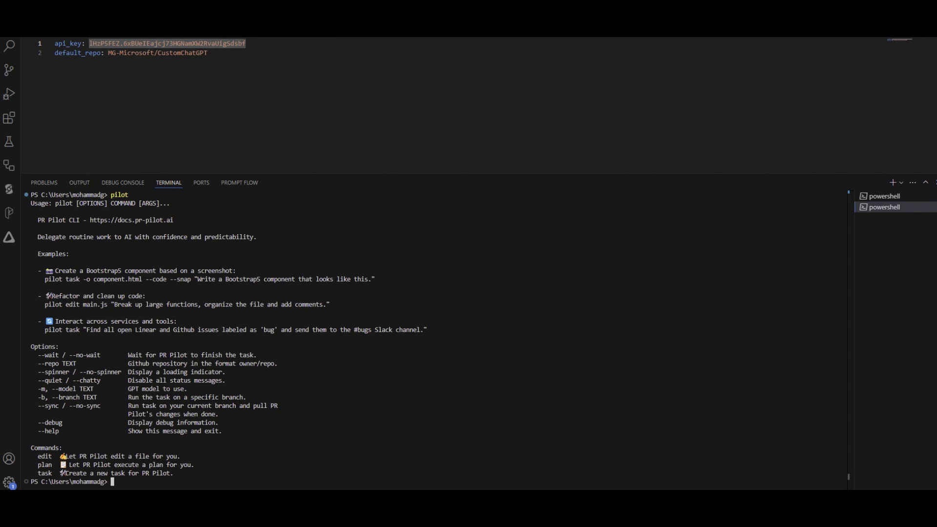
# Step: Find the .pr-pilot file in the home folder and highlight its default_repo value
pyautogui.press('super+e')
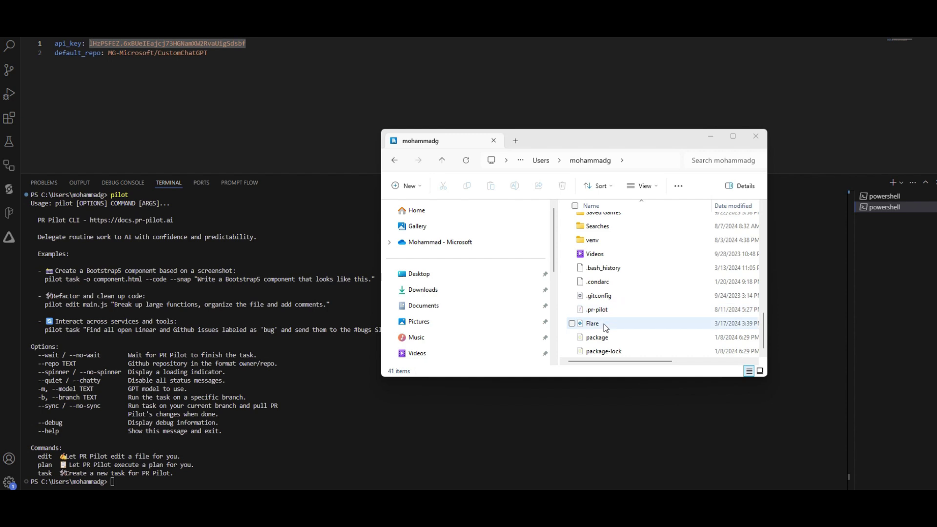
pyautogui.click(186, 124)
pyautogui.moveTo(108, 52); pyautogui.dragTo(207, 53)
pyautogui.moveTo(86, 44); pyautogui.dragTo(113, 53)
pyautogui.click(205, 56)
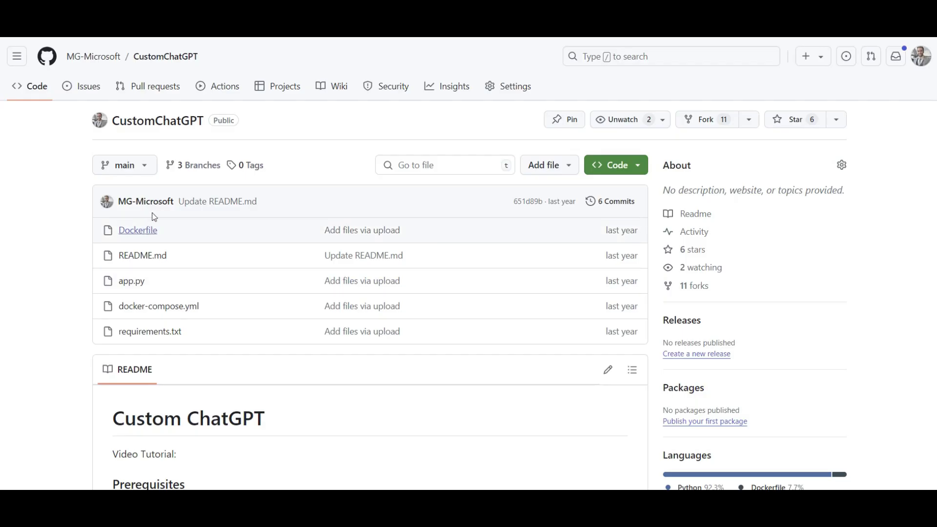
# Step: Read the CustomChatGPT README's Prerequisites and Installation sections, then switch back to VS Code
pyautogui.scroll(-1, 159, 204)
pyautogui.scroll(-3, 161, 201)
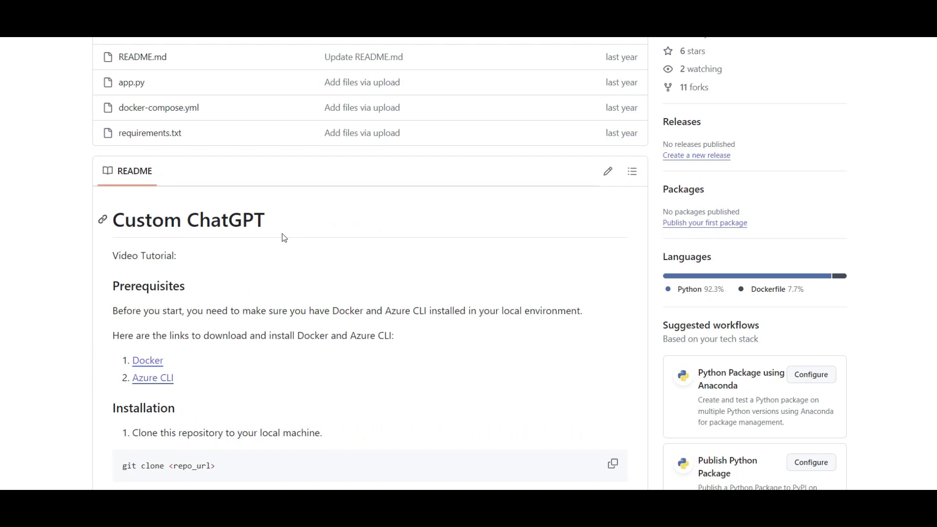
pyautogui.scroll(-1, 287, 248)
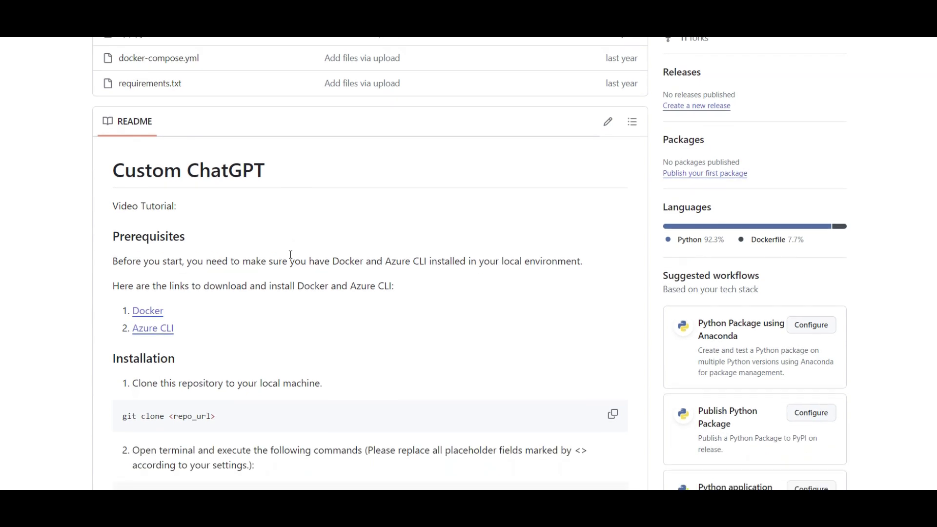
pyautogui.scroll(-4, 291, 258)
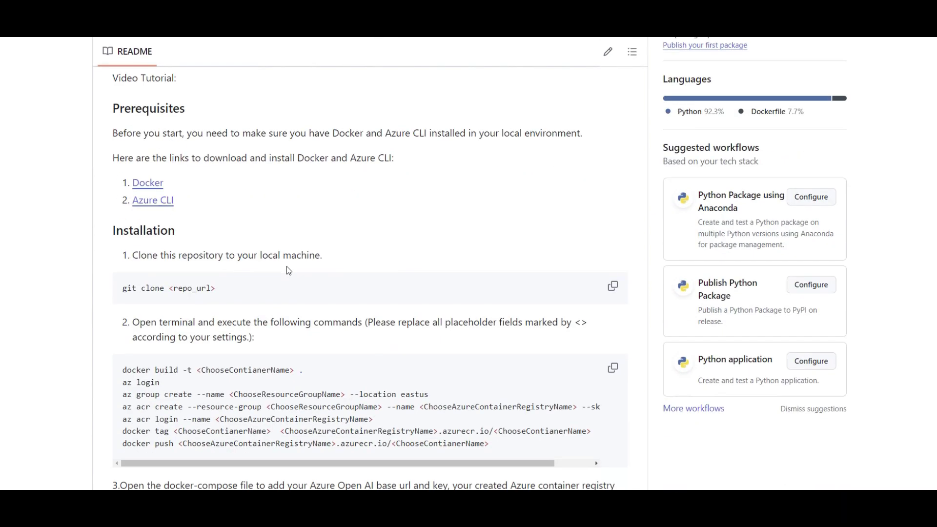
pyautogui.scroll(-3, 295, 279)
pyautogui.scroll(9, 274, 302)
pyautogui.scroll(3, 258, 323)
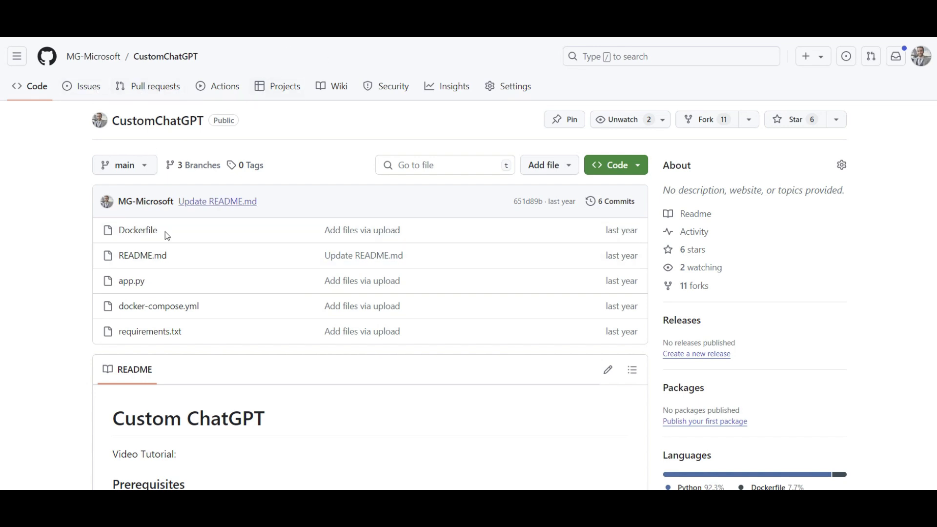
pyautogui.hotkey('alt', 'Tab')
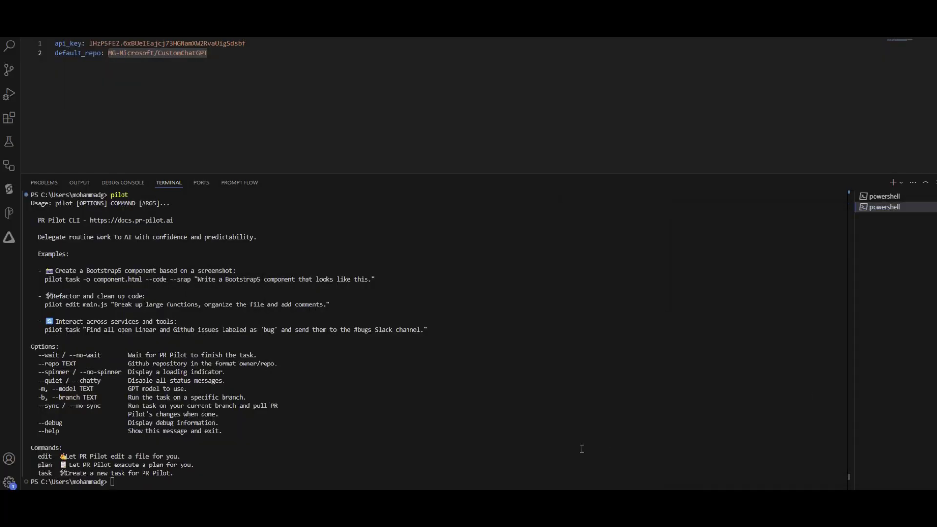